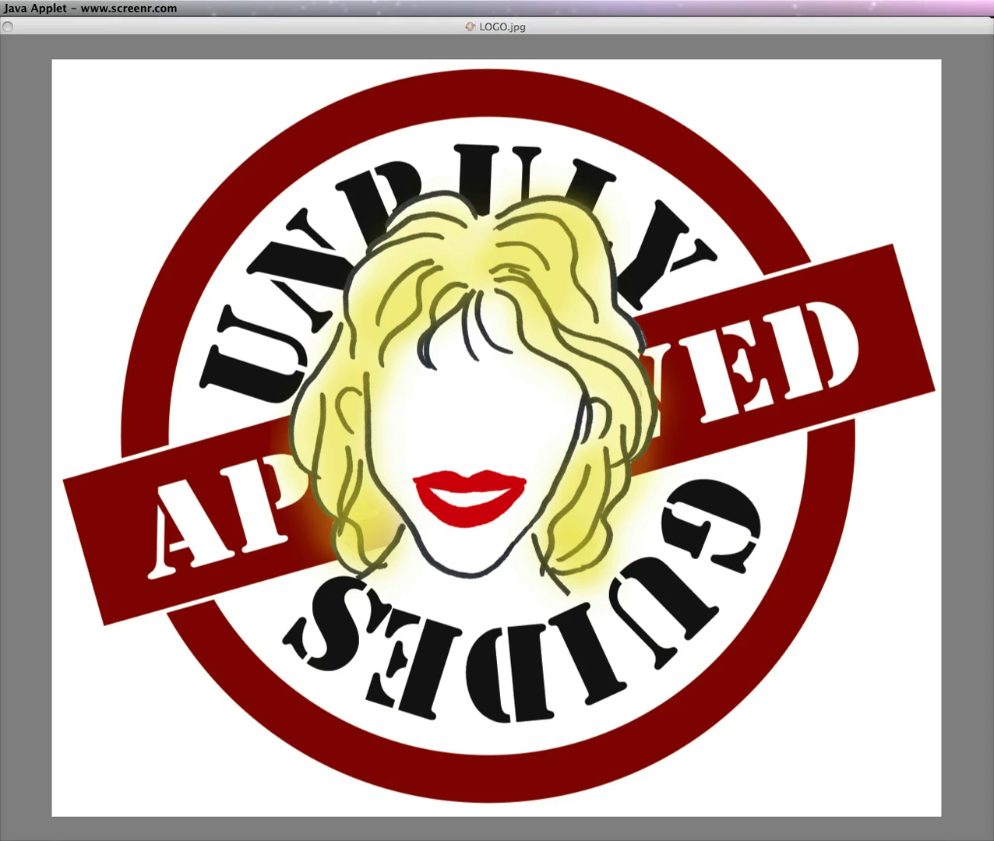
Close the LOGO.jpg image and view toc.xhtml's CONTENTS table rendered in Book View.
{"action": "key", "text": "super+w"}
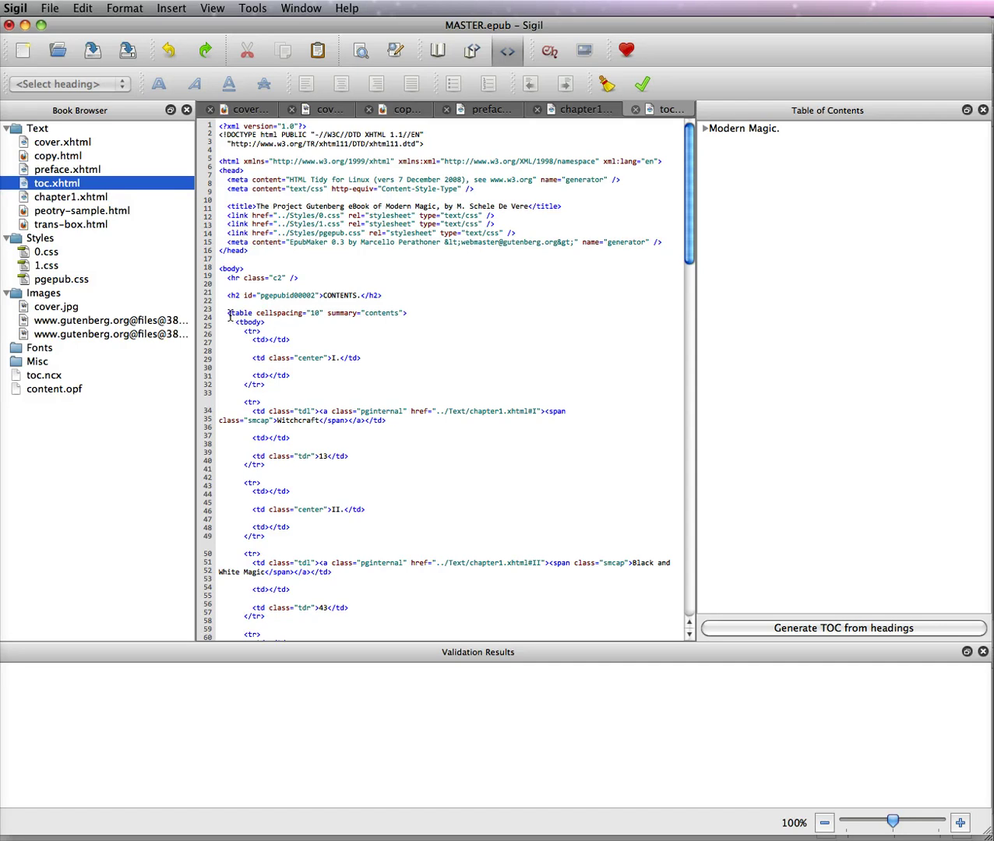
{"action": "left_click", "coordinate": [438, 51]}
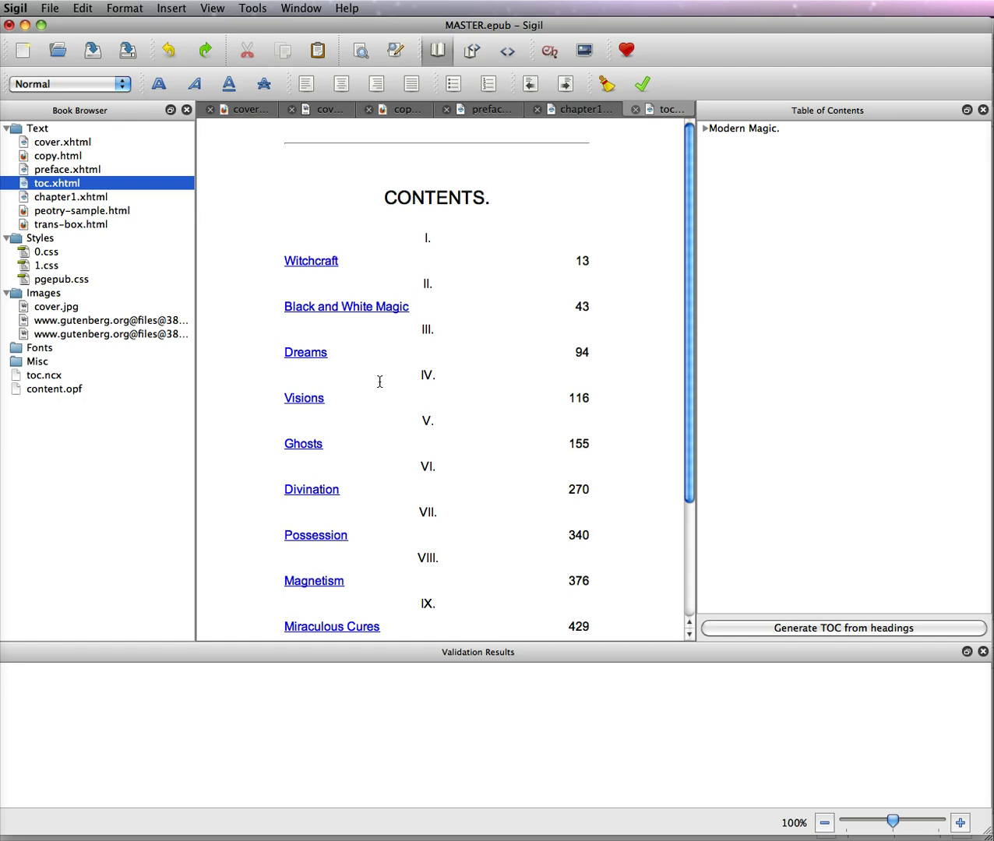
Back in toc.xhtml's source, put the caret on the <table> line and zoom the text to 130%.
{"action": "left_click", "coordinate": [507, 51]}
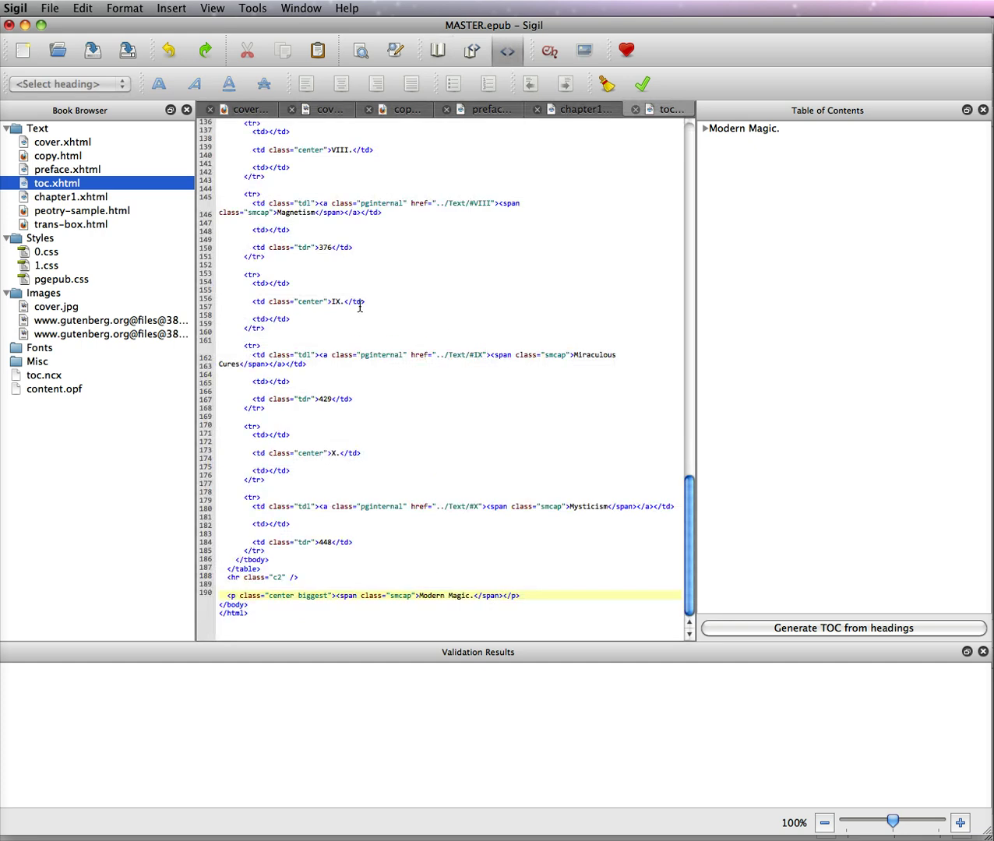
{"action": "scroll", "coordinate": [375, 310], "scroll_direction": "up", "scroll_amount": 10}
{"action": "scroll", "coordinate": [375, 311], "scroll_direction": "up", "scroll_amount": 20}
{"action": "scroll", "coordinate": [375, 311], "scroll_direction": "up", "scroll_amount": 2}
{"action": "left_click", "coordinate": [254, 265]}
{"action": "left_click", "coordinate": [958, 823]}
{"action": "left_click", "coordinate": [959, 823]}
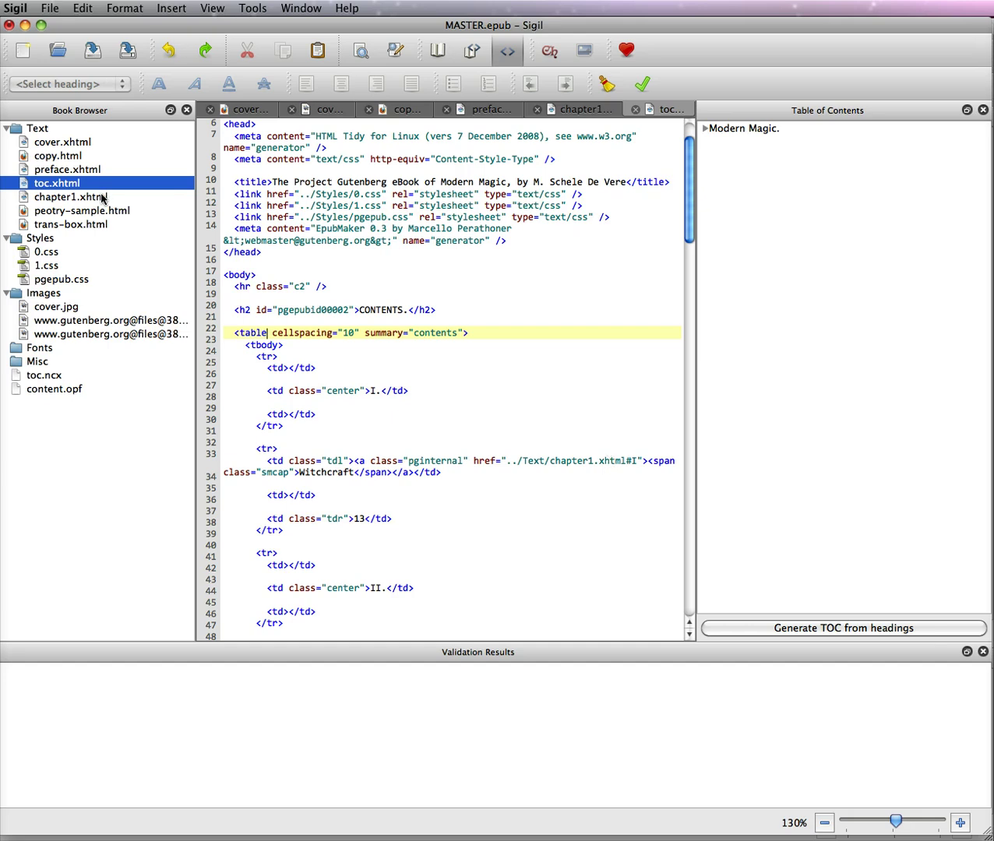
Select the I fragment in the Witchcraft href, then open chapter1.xhtml at its WITCHCRAFT h2 zoomed to 130%.
{"action": "double_click", "coordinate": [634, 461]}
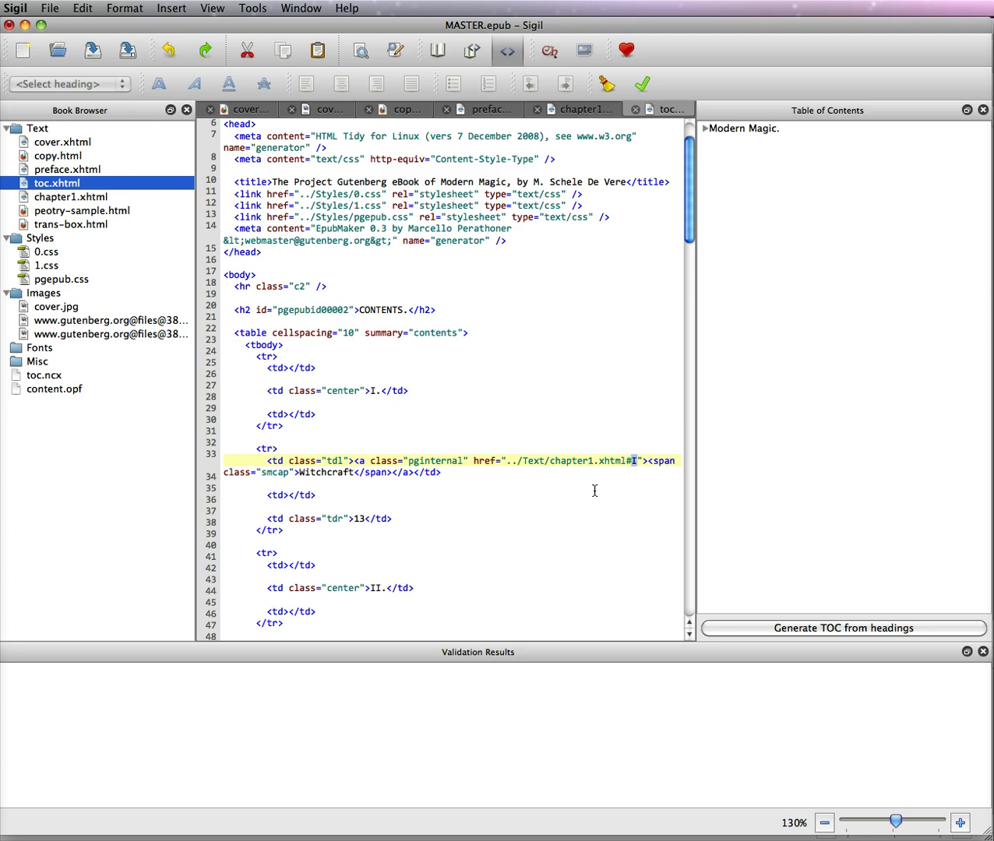
{"action": "left_click", "coordinate": [81, 197]}
{"action": "left_click", "coordinate": [271, 313]}
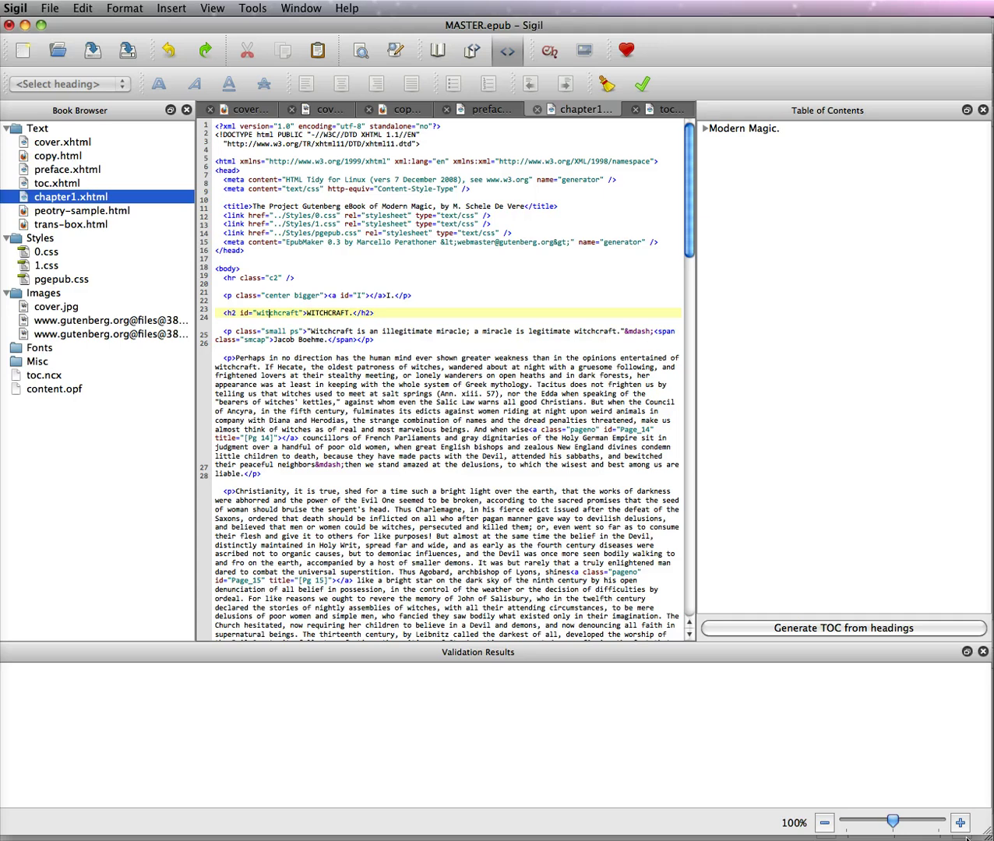
{"action": "left_click", "coordinate": [961, 821]}
{"action": "left_click", "coordinate": [961, 821]}
{"action": "left_click", "coordinate": [960, 821]}
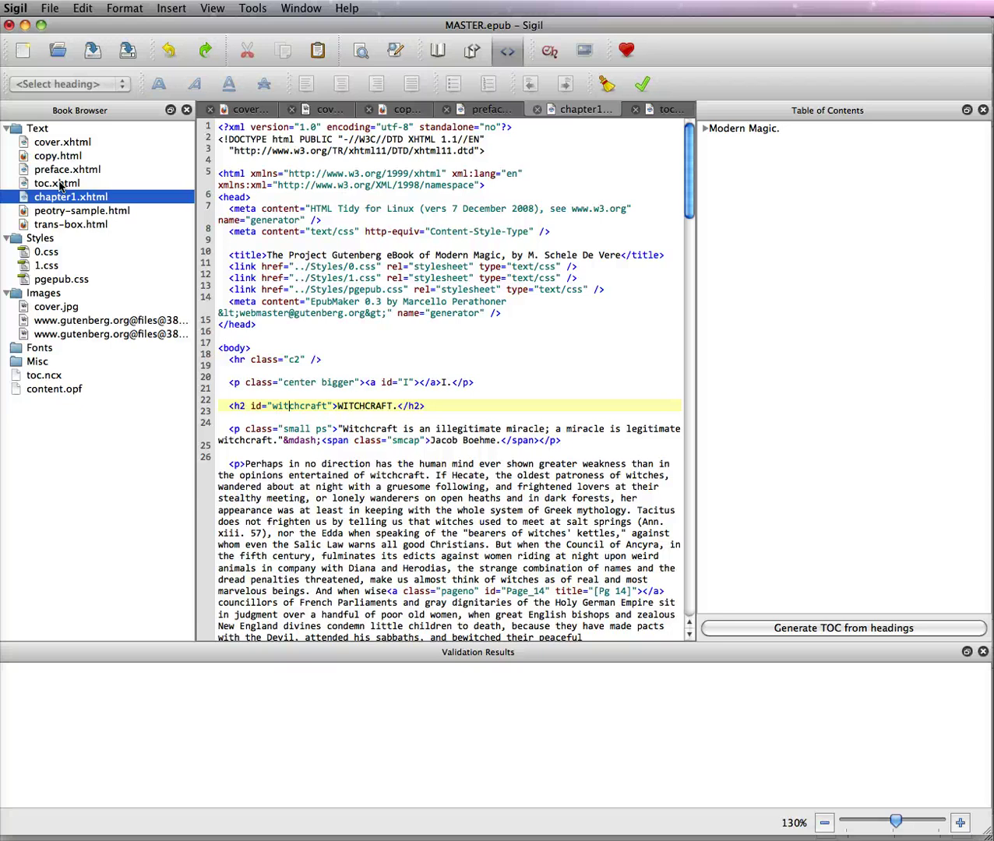
Reopen toc.xhtml, select the Witchcraft link markup, then start selecting the table from line 22 downward.
{"action": "double_click", "coordinate": [60, 185]}
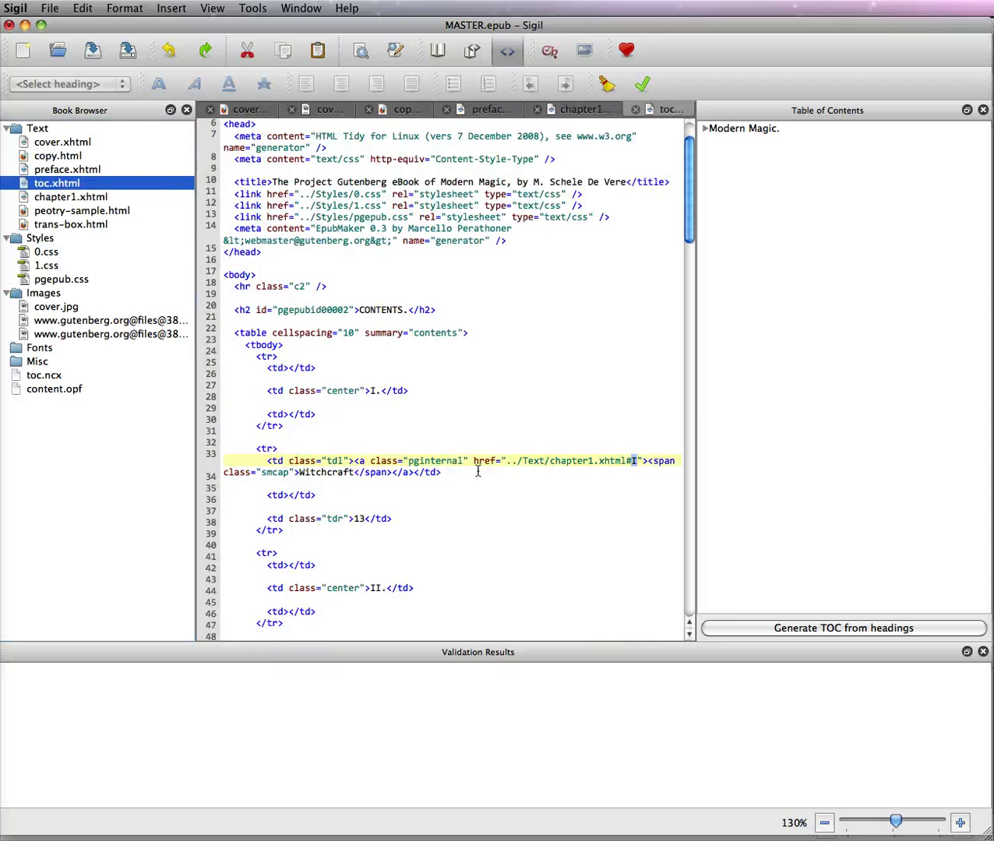
{"action": "left_click", "coordinate": [353, 461]}
{"action": "left_click", "coordinate": [412, 472], "text": "shift"}
{"action": "key", "text": "super+c"}
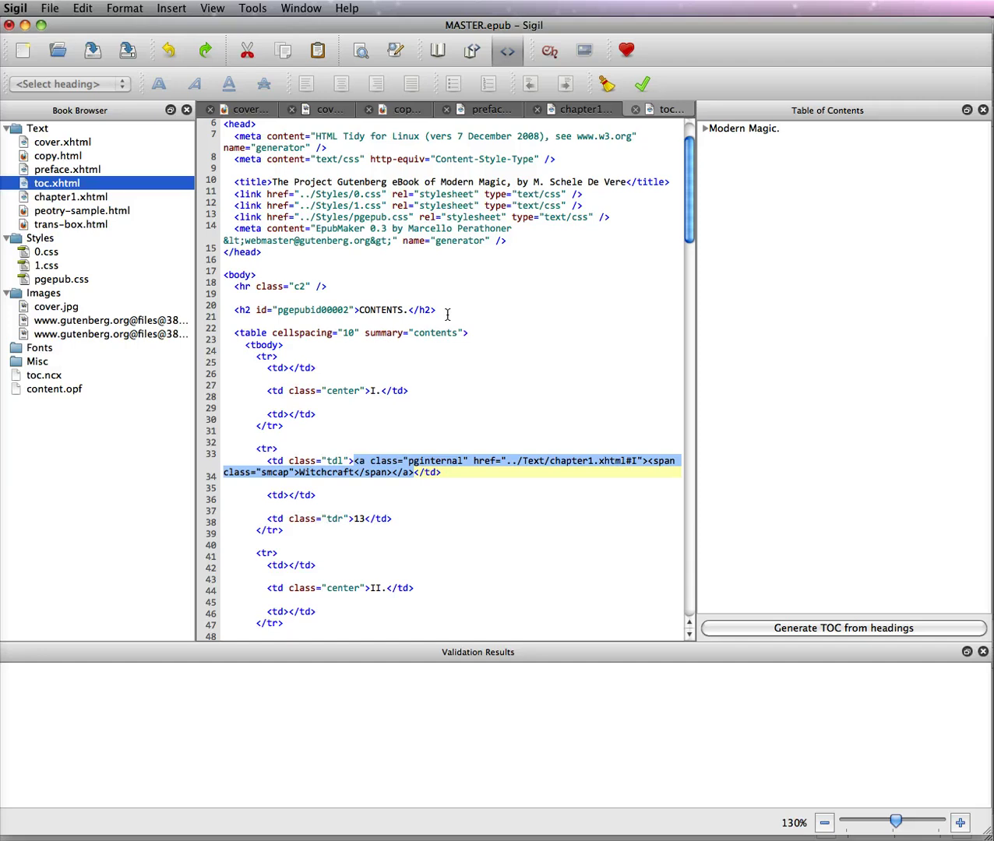
{"action": "left_click", "coordinate": [223, 332]}
{"action": "scroll", "coordinate": [397, 388], "scroll_direction": "down", "scroll_amount": 10}
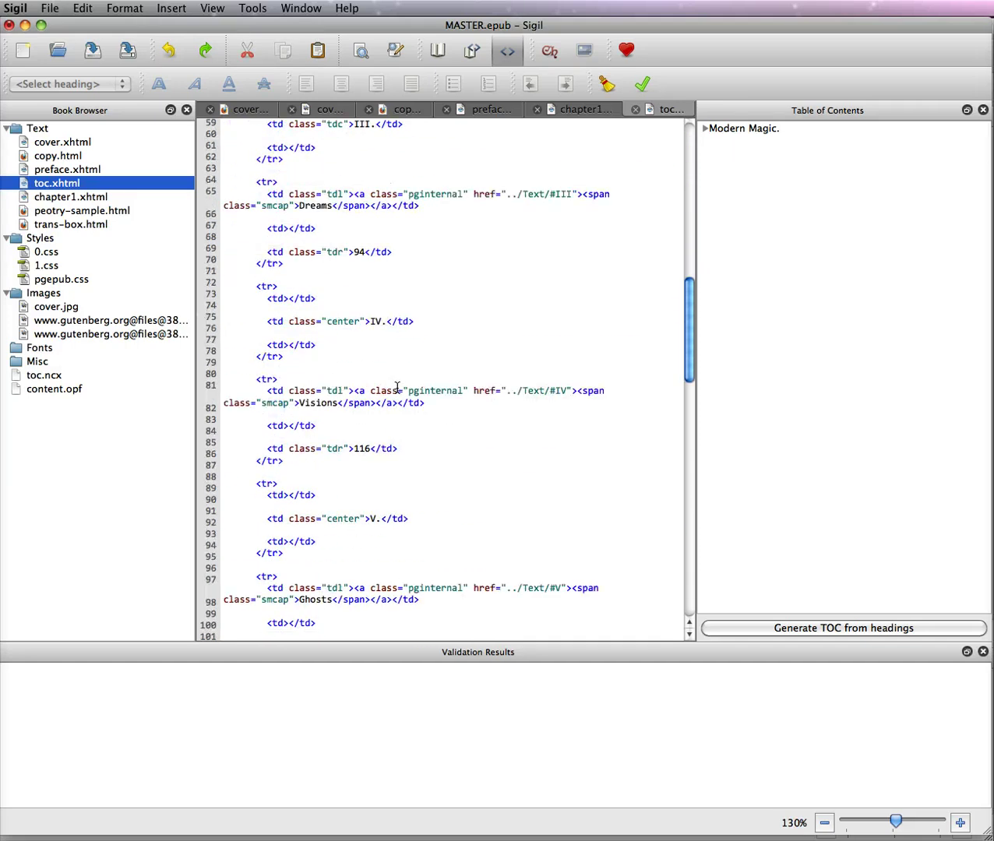
{"action": "scroll", "coordinate": [398, 387], "scroll_direction": "down", "scroll_amount": 15}
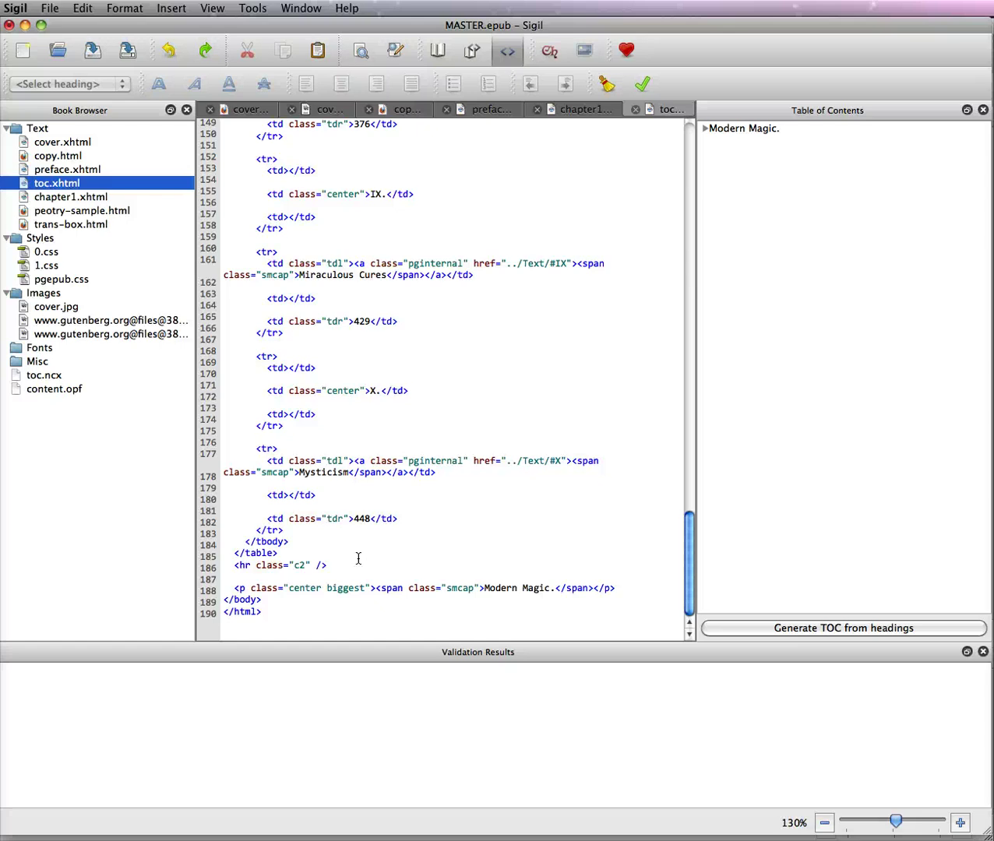
Extend the selection through </table>, delete the whole table, and paste the Witchcraft link there.
{"action": "left_click", "coordinate": [281, 554], "text": "shift"}
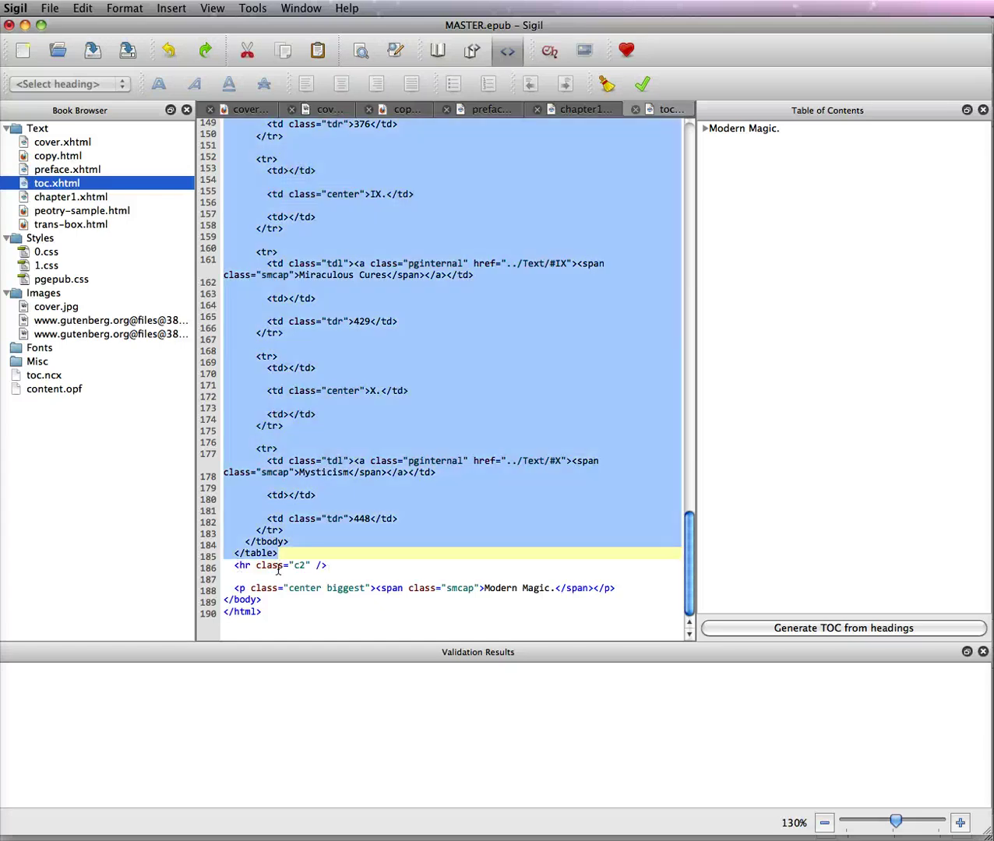
{"action": "key", "text": "BackSpace"}
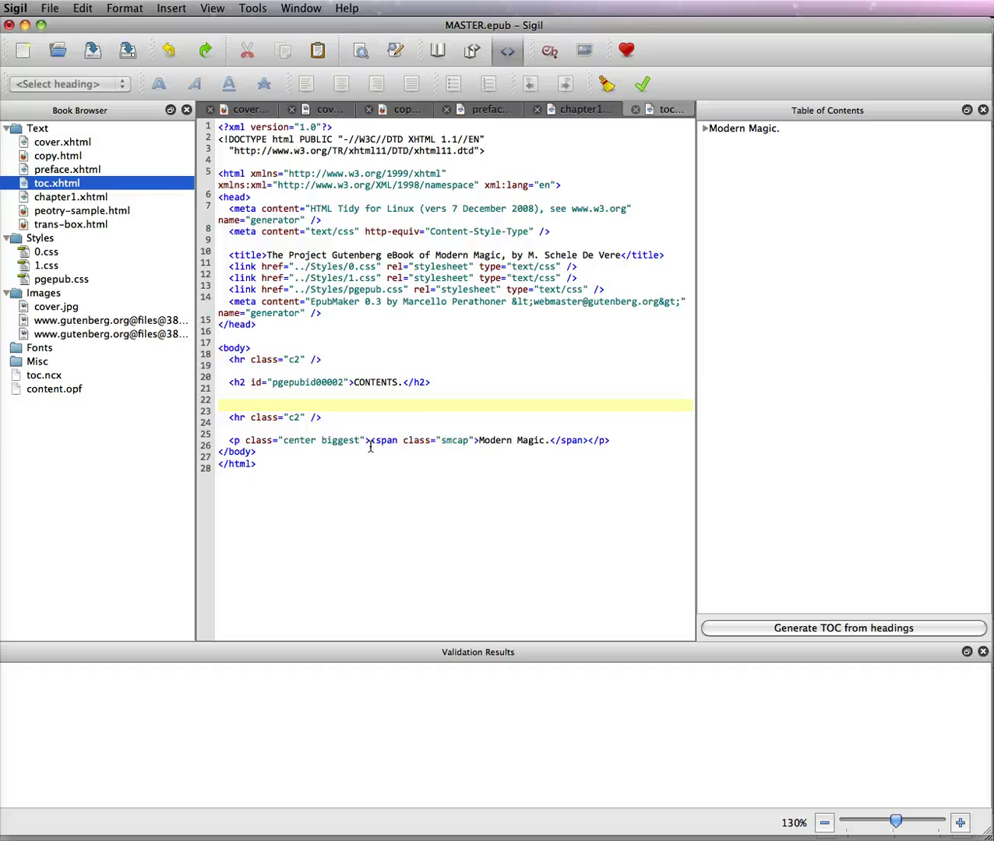
{"action": "key", "text": "super+v"}
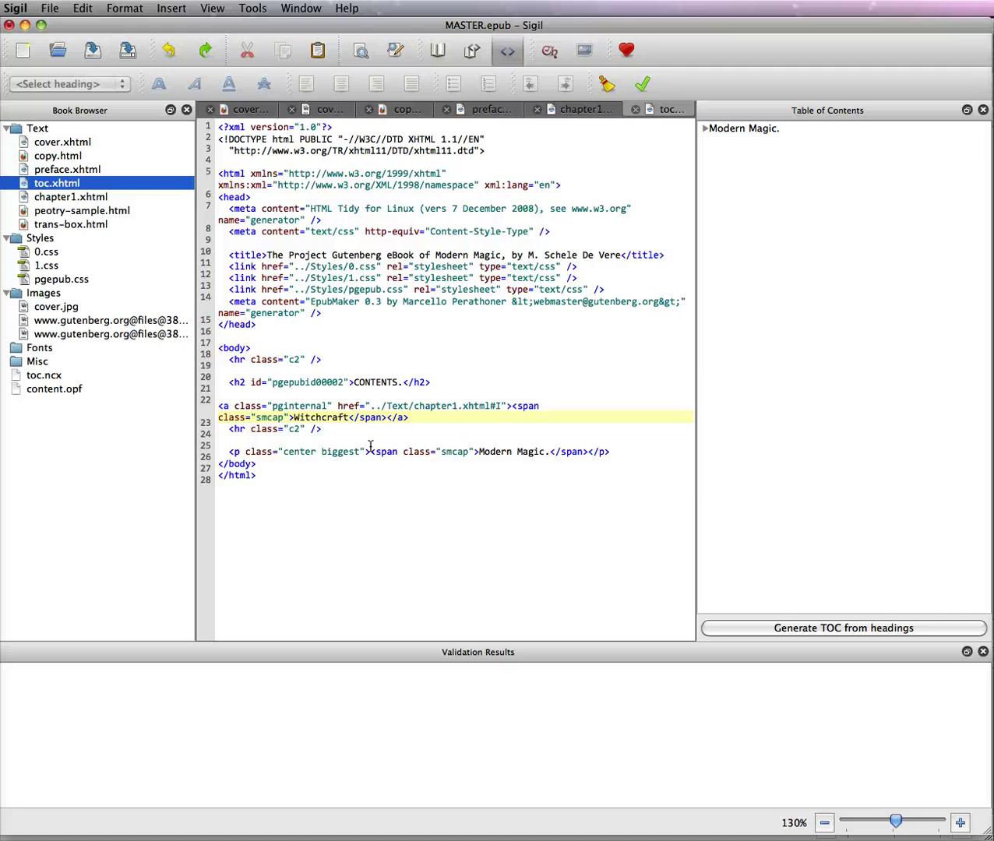
Add blank lines after the pasted link and zoom the code to 150%.
{"action": "key", "text": "Return"}
{"action": "key", "text": "Return"}
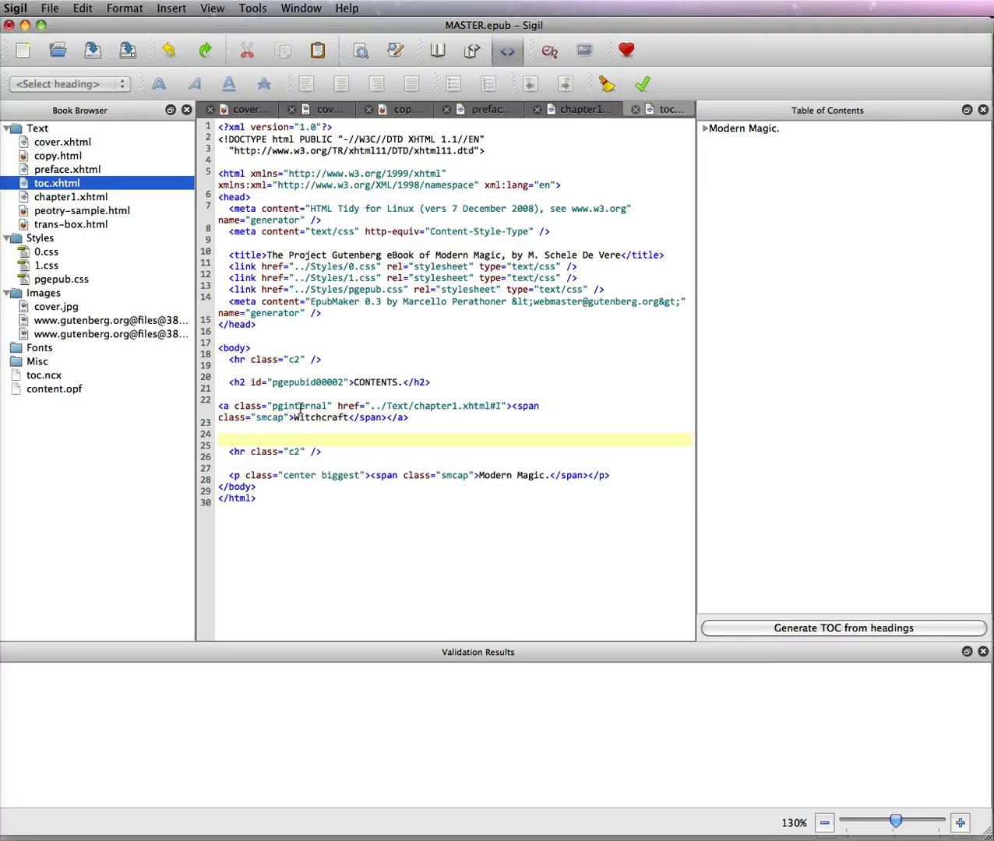
{"action": "left_click", "coordinate": [299, 409]}
{"action": "left_click", "coordinate": [959, 824]}
{"action": "left_click", "coordinate": [959, 823]}
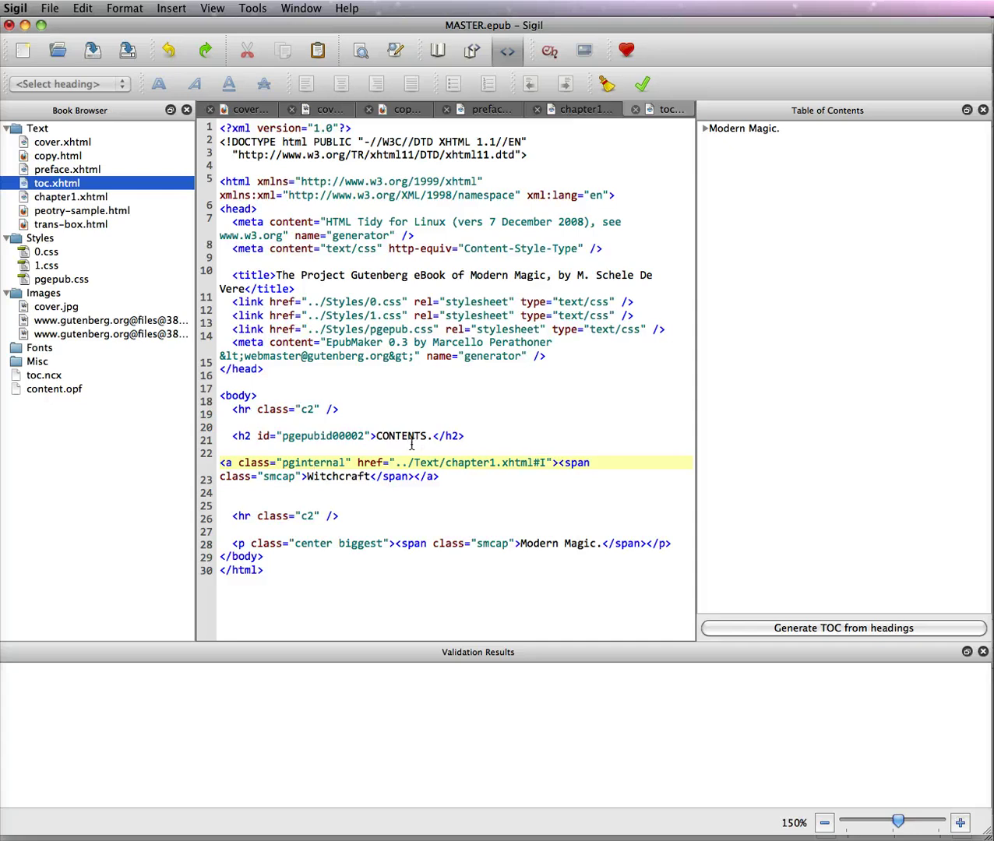
Strip class="pginternal", the <span class="smcap"> tags and the #I fragment from the Witchcraft link.
{"action": "left_click_drag", "start_coordinate": [238, 465], "coordinate": [356, 464]}
{"action": "key", "text": "Delete"}
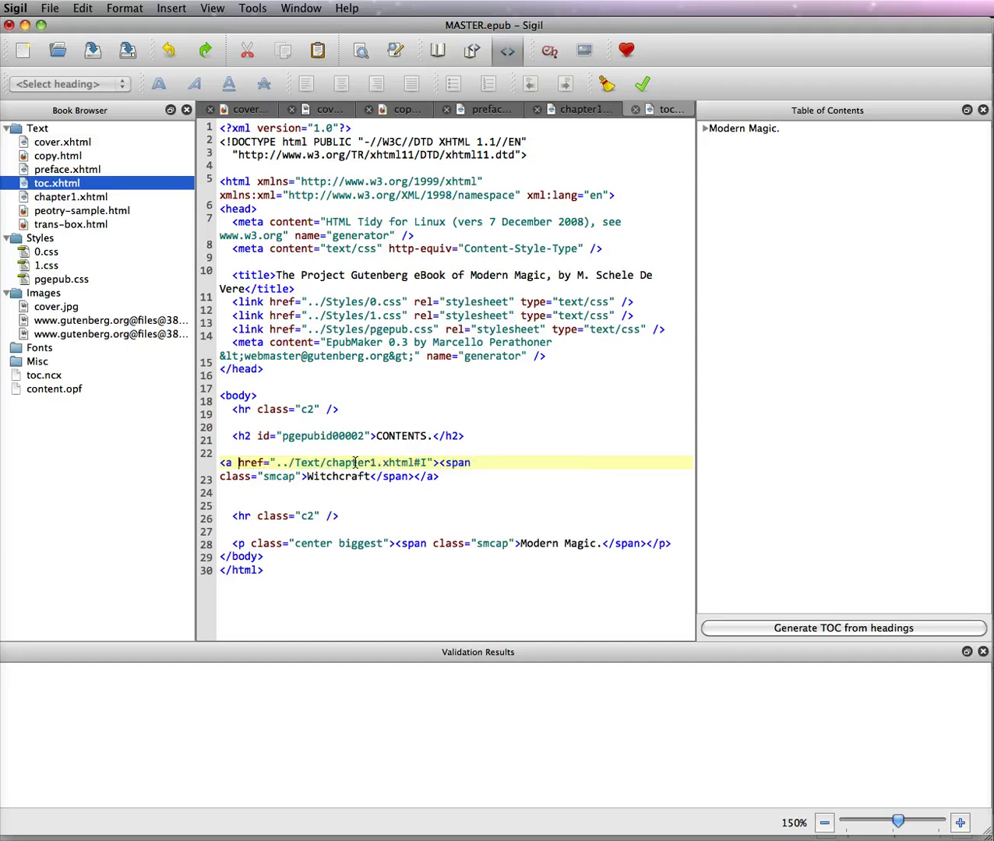
{"action": "left_click", "coordinate": [219, 477]}
{"action": "key", "text": "BackSpace"}
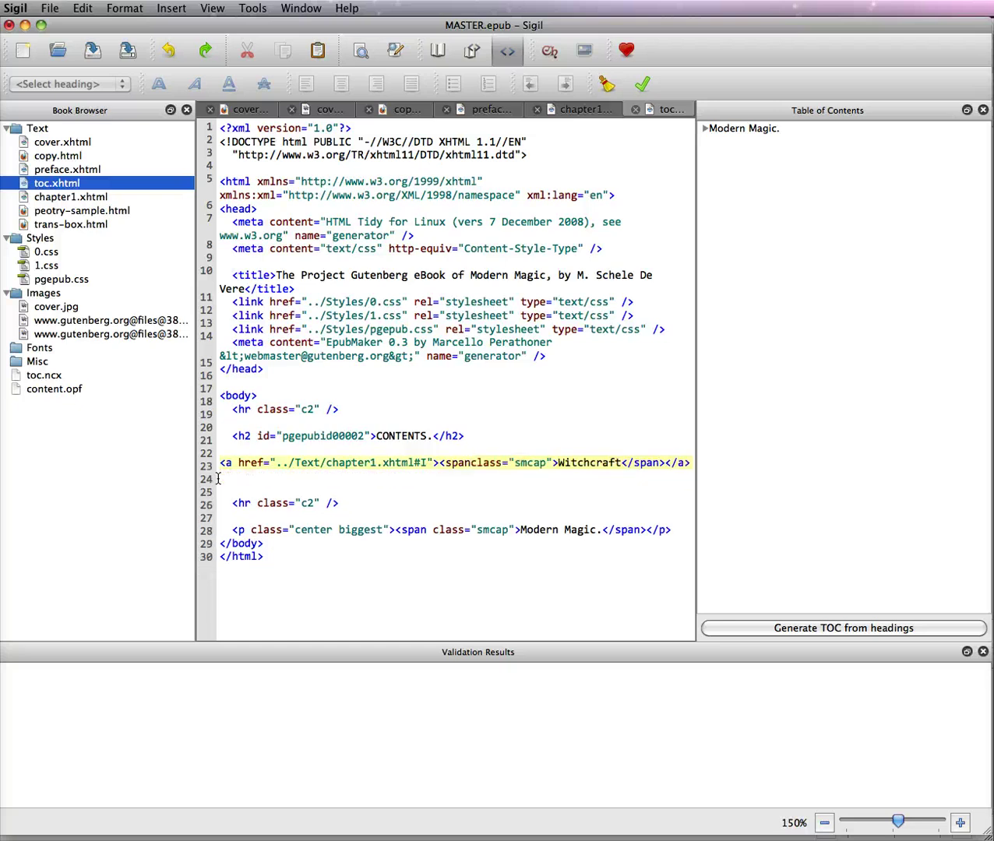
{"action": "key", "text": "Return"}
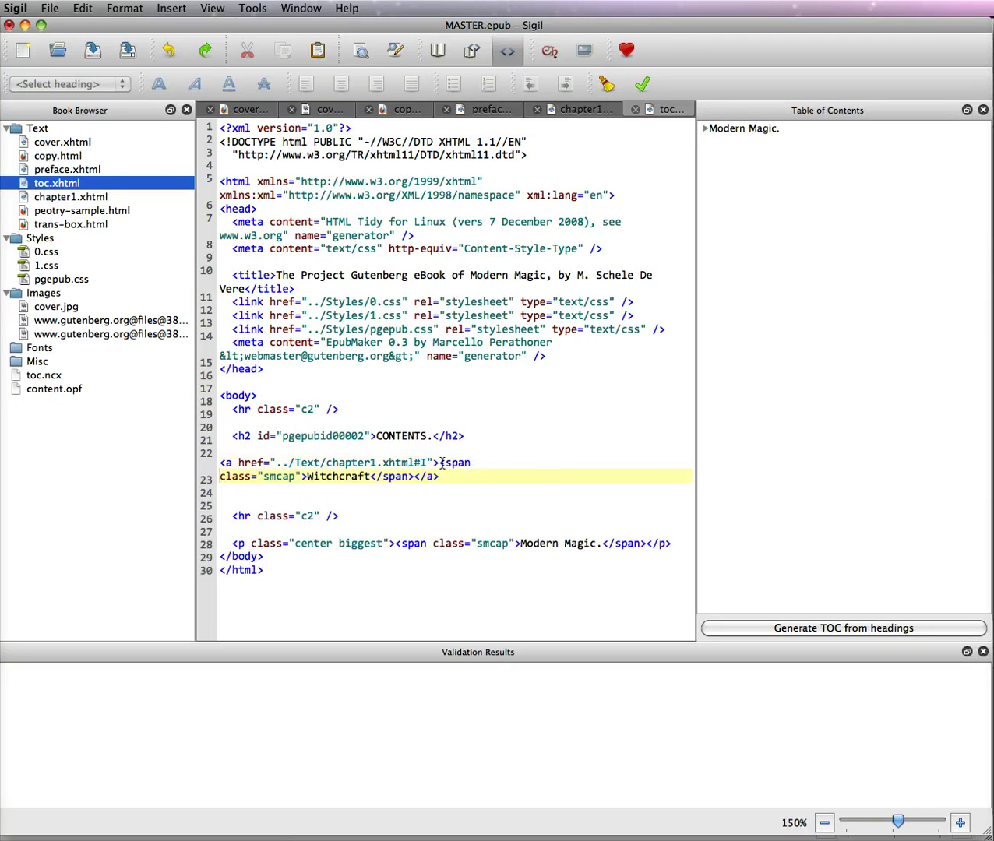
{"action": "left_click_drag", "start_coordinate": [441, 463], "coordinate": [304, 482]}
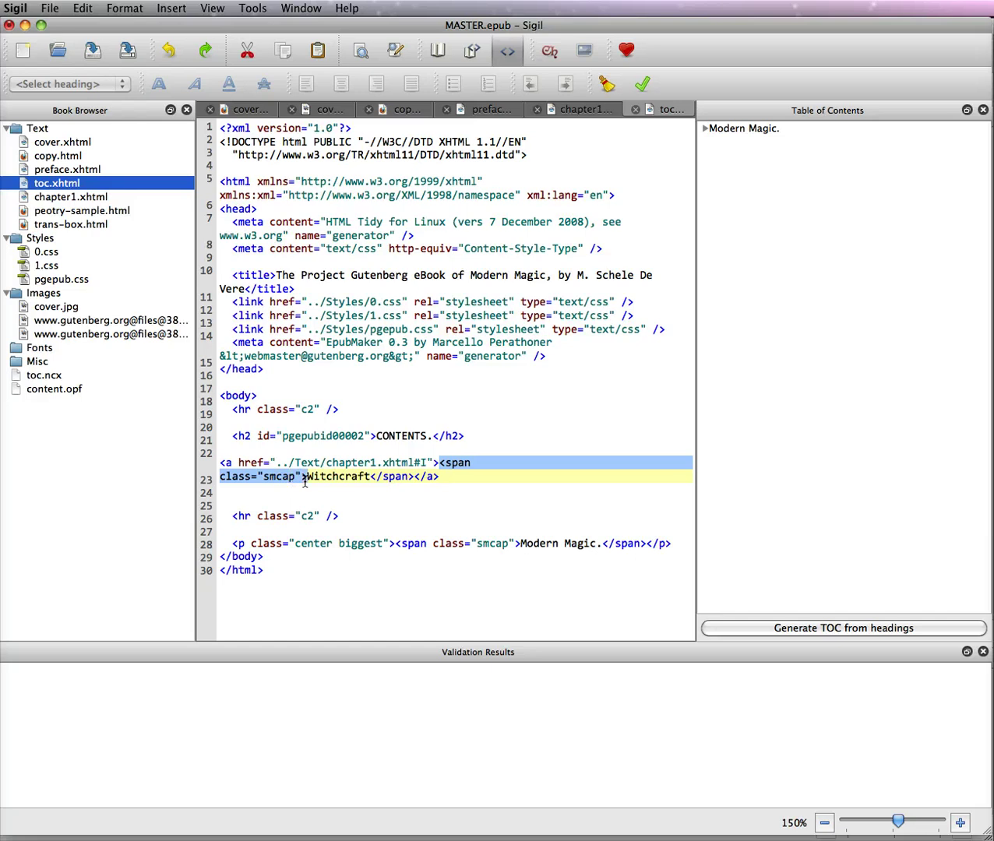
{"action": "key", "text": "BackSpace"}
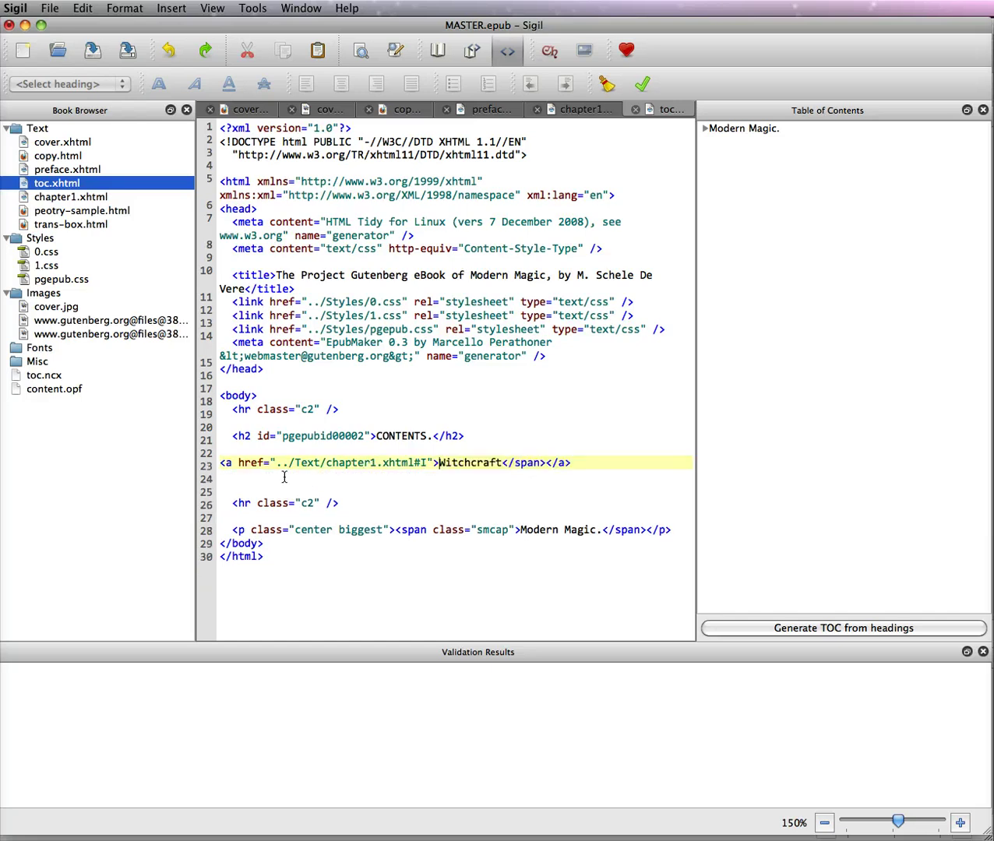
{"action": "left_click_drag", "start_coordinate": [502, 462], "coordinate": [544, 464]}
{"action": "key", "text": "BackSpace"}
{"action": "left_click_drag", "start_coordinate": [413, 462], "coordinate": [425, 465]}
{"action": "key", "text": "BackSpace"}
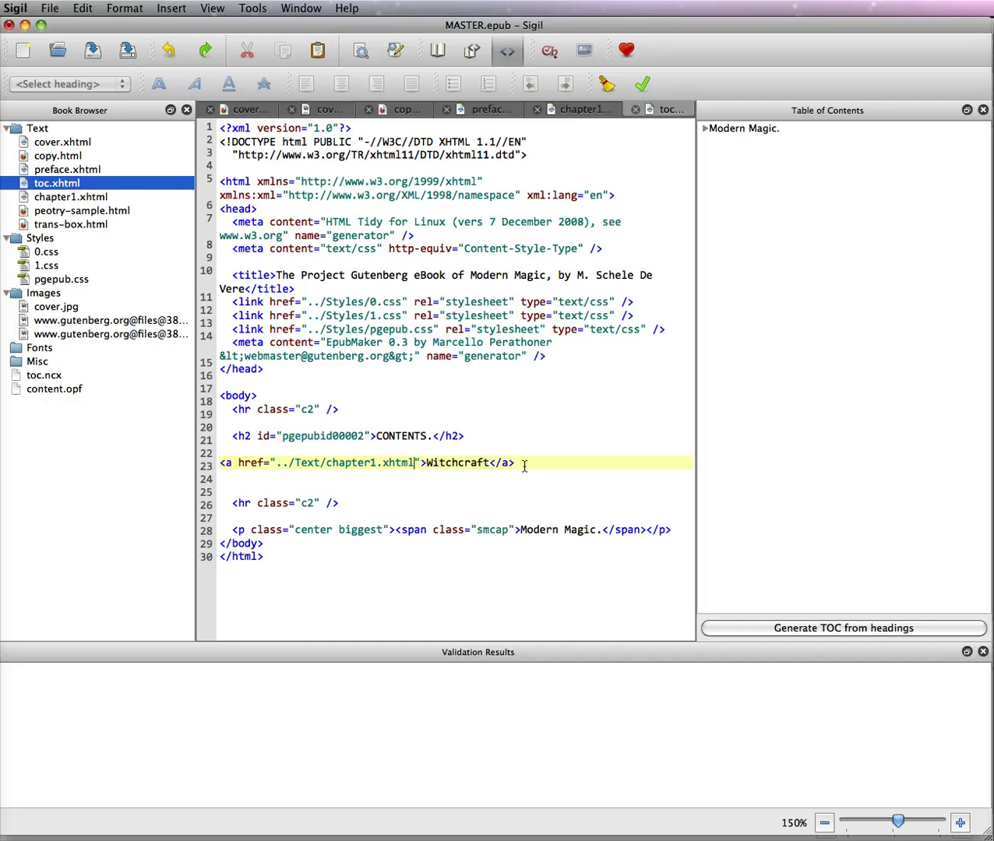
Wrap the Witchcraft link in <p>…</p> and preview the contents page in Book View.
{"action": "left_click", "coordinate": [220, 464]}
{"action": "type", "text": "<p"}
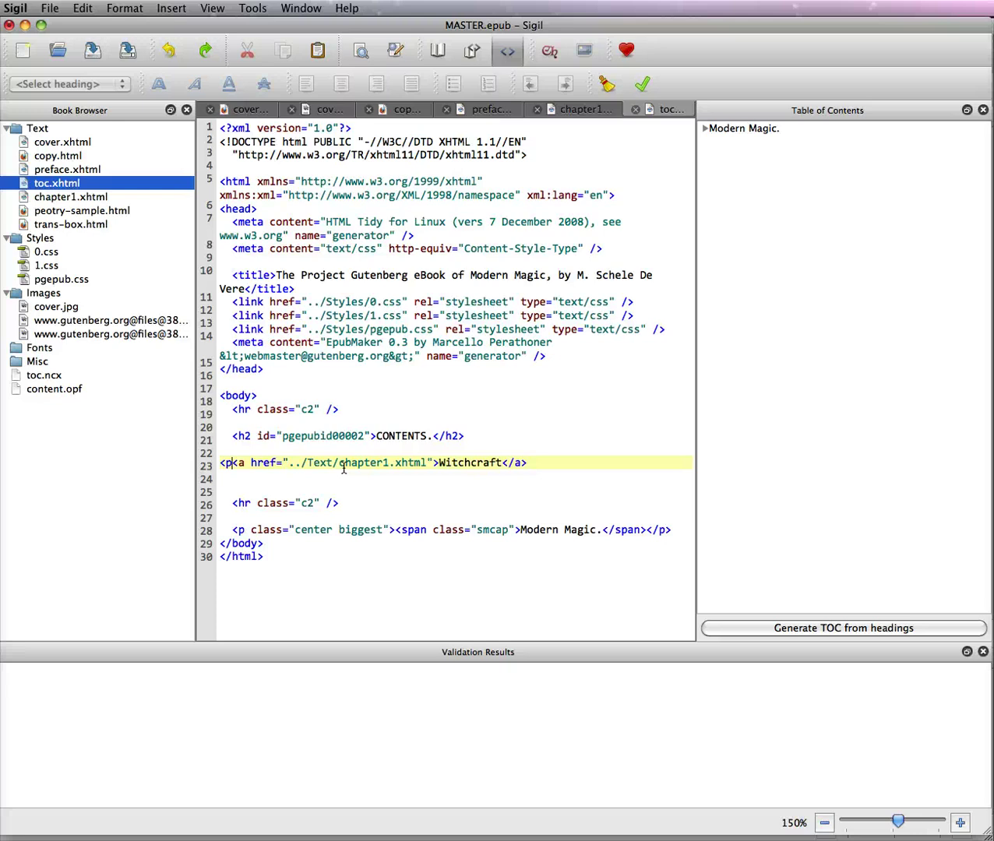
{"action": "type", "text": ">"}
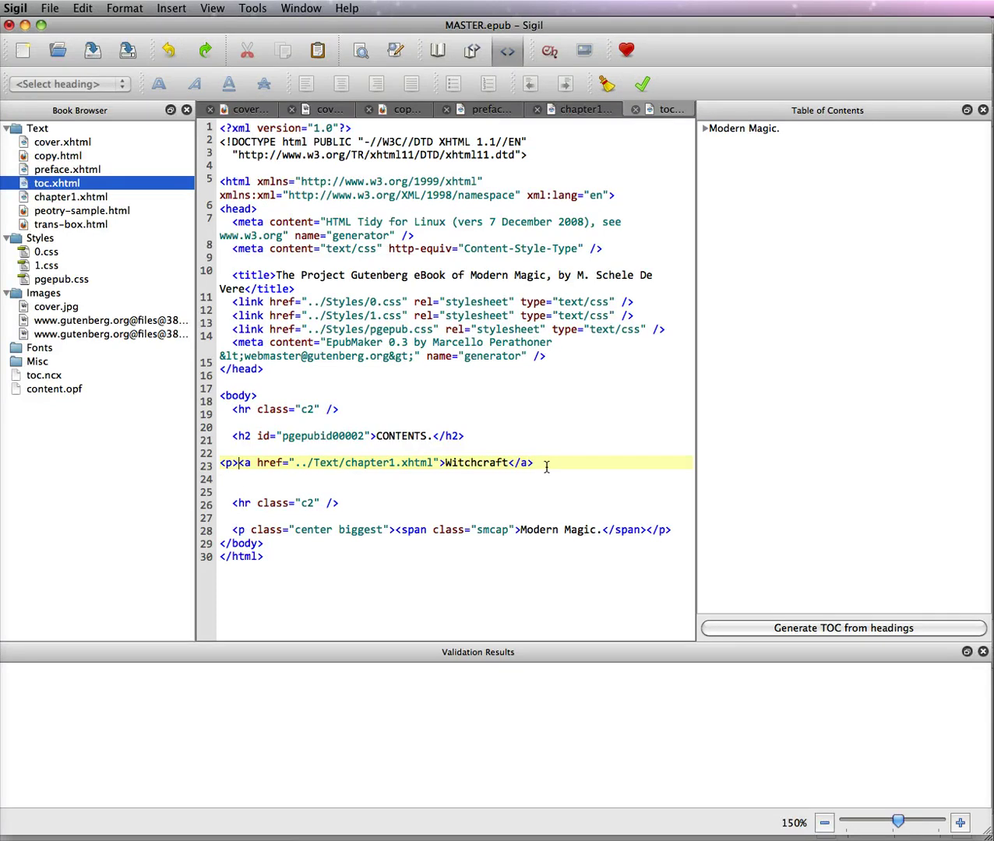
{"action": "left_click", "coordinate": [546, 466]}
{"action": "type", "text": "</p>"}
{"action": "left_click", "coordinate": [437, 50]}
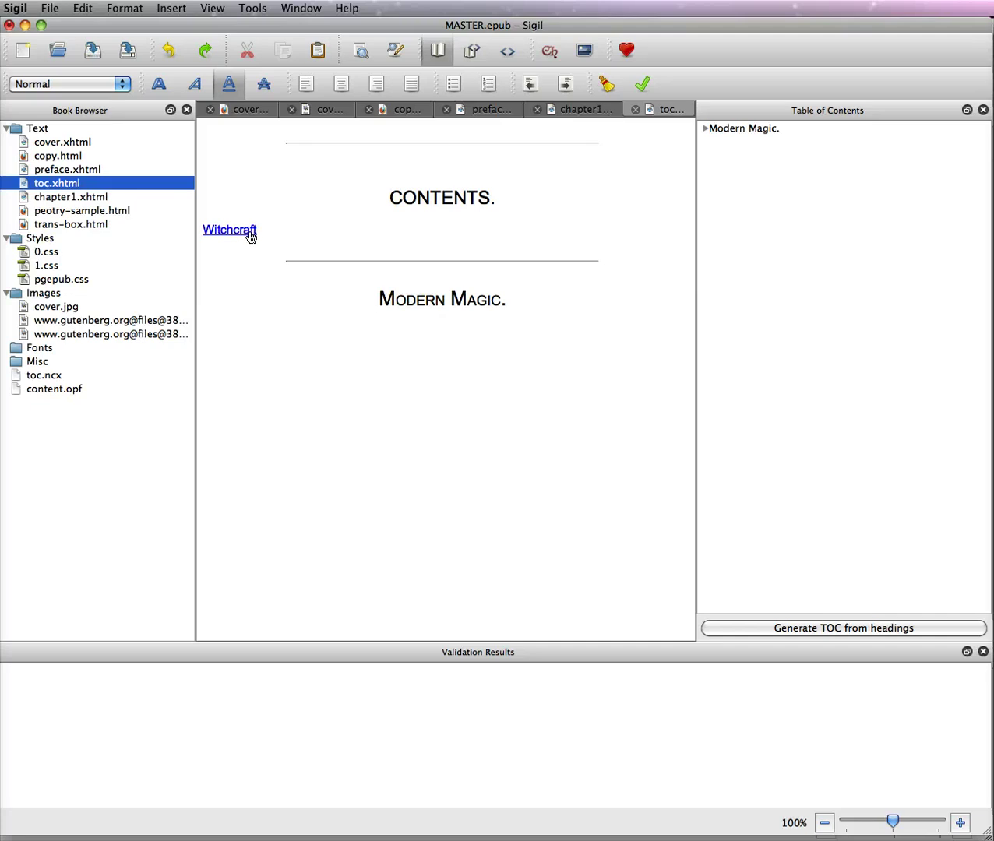
Check the headings listed by Generate TOC, then follow the Witchcraft link to chapter1.xhtml.
{"action": "left_click", "coordinate": [904, 627]}
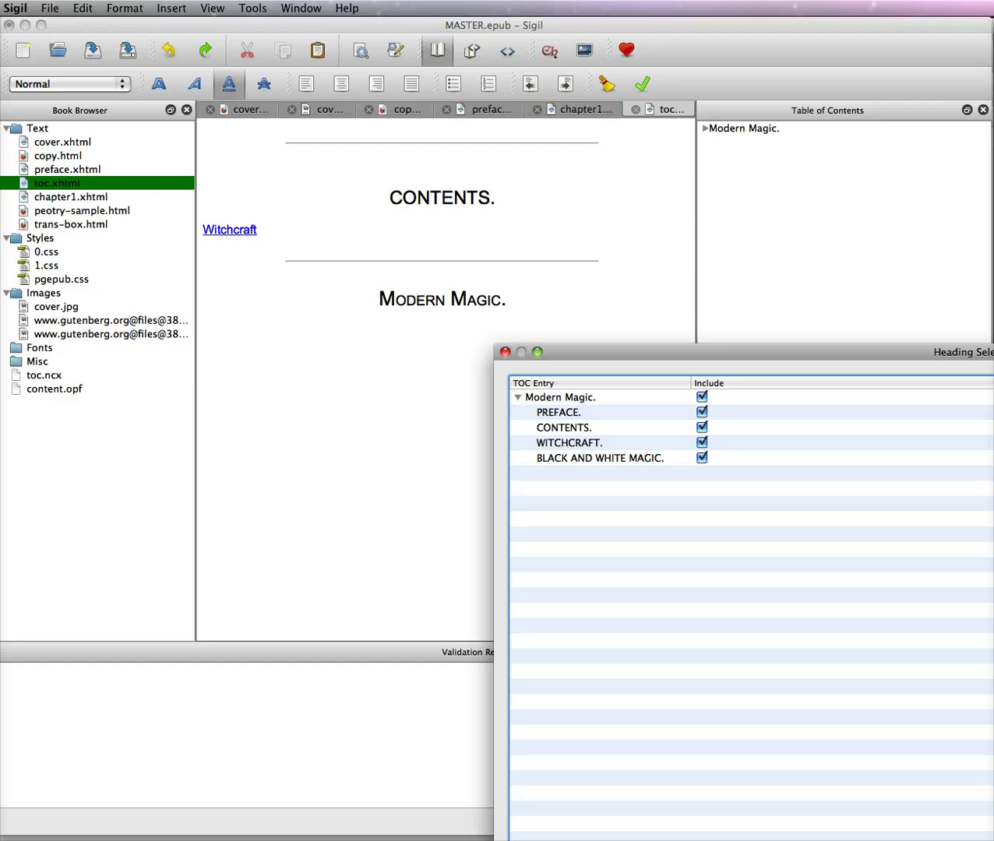
{"action": "key", "text": "Return"}
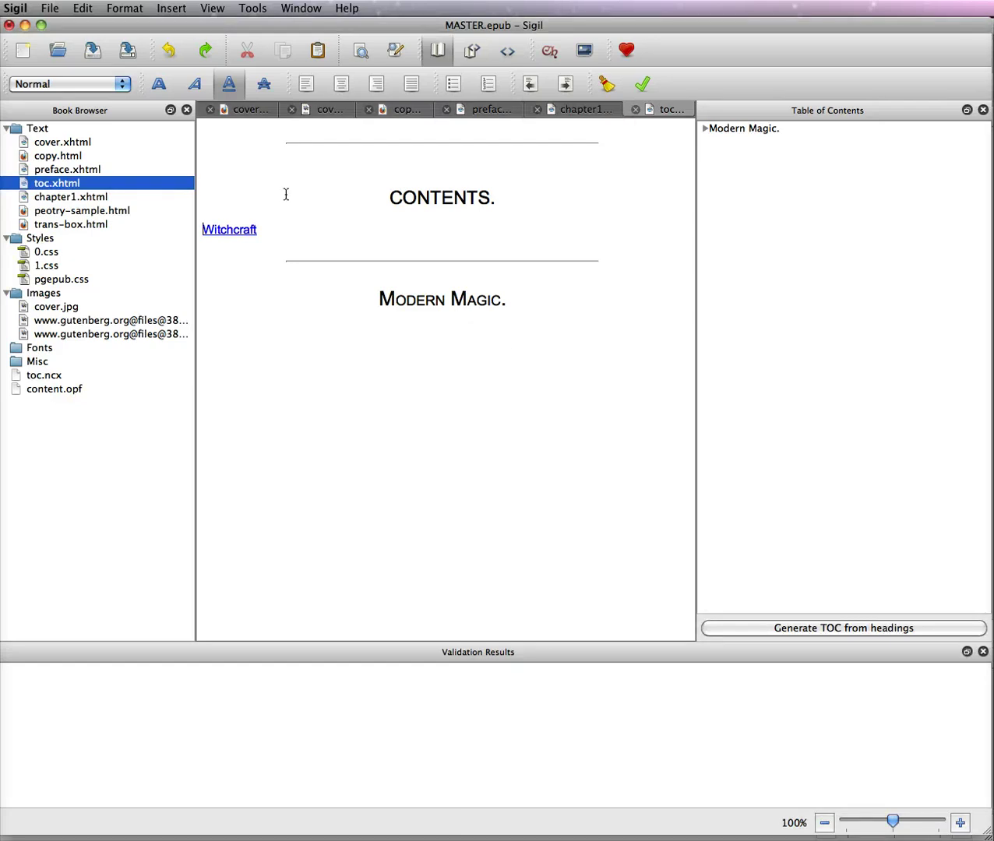
{"action": "left_click", "coordinate": [239, 231]}
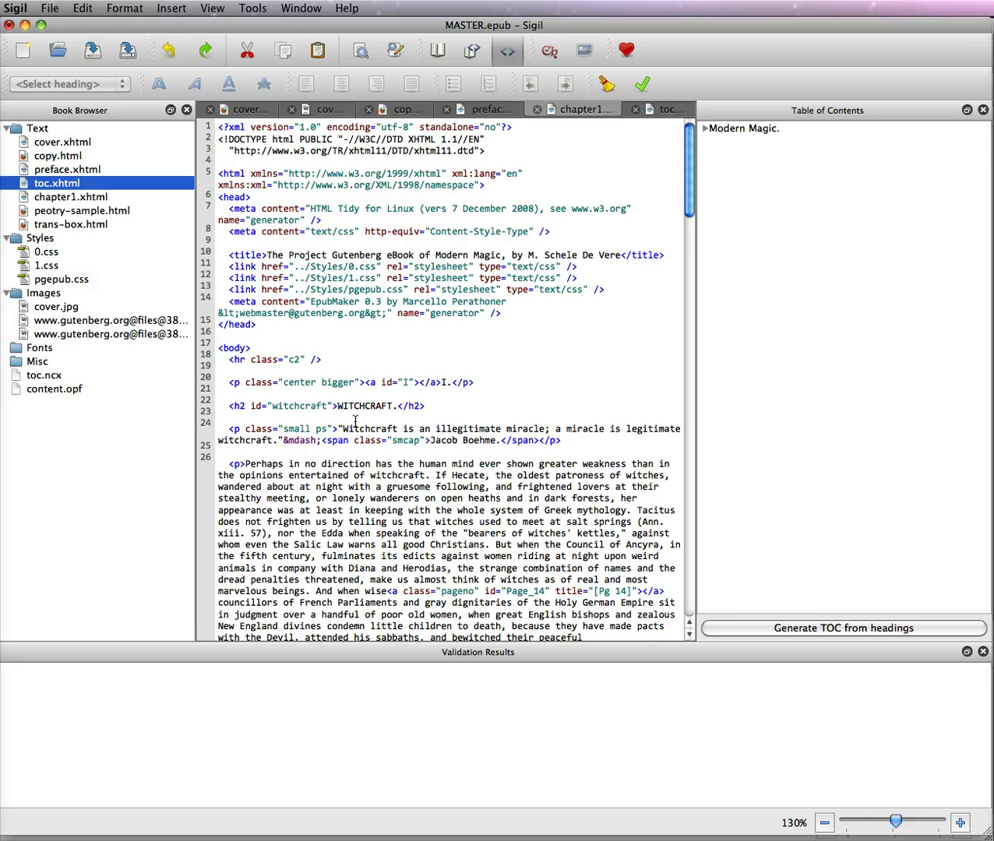
Render chapter1.xhtml's Witchcraft chapter in Book View.
{"action": "left_click", "coordinate": [437, 50]}
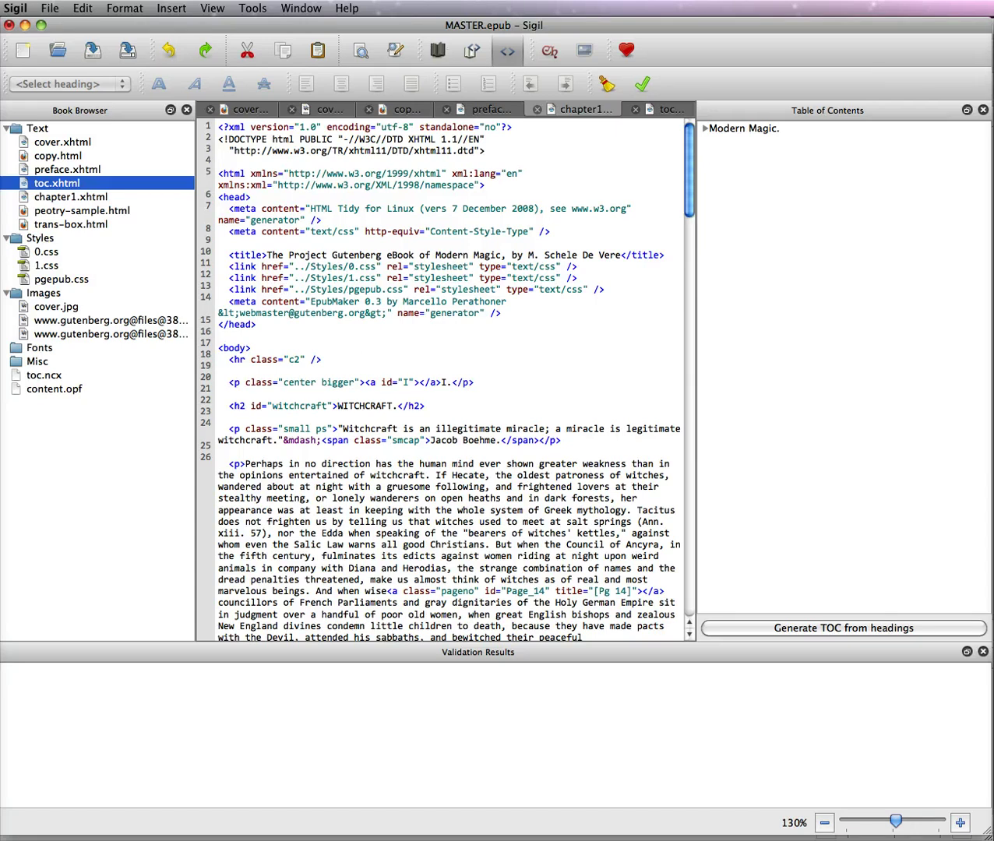